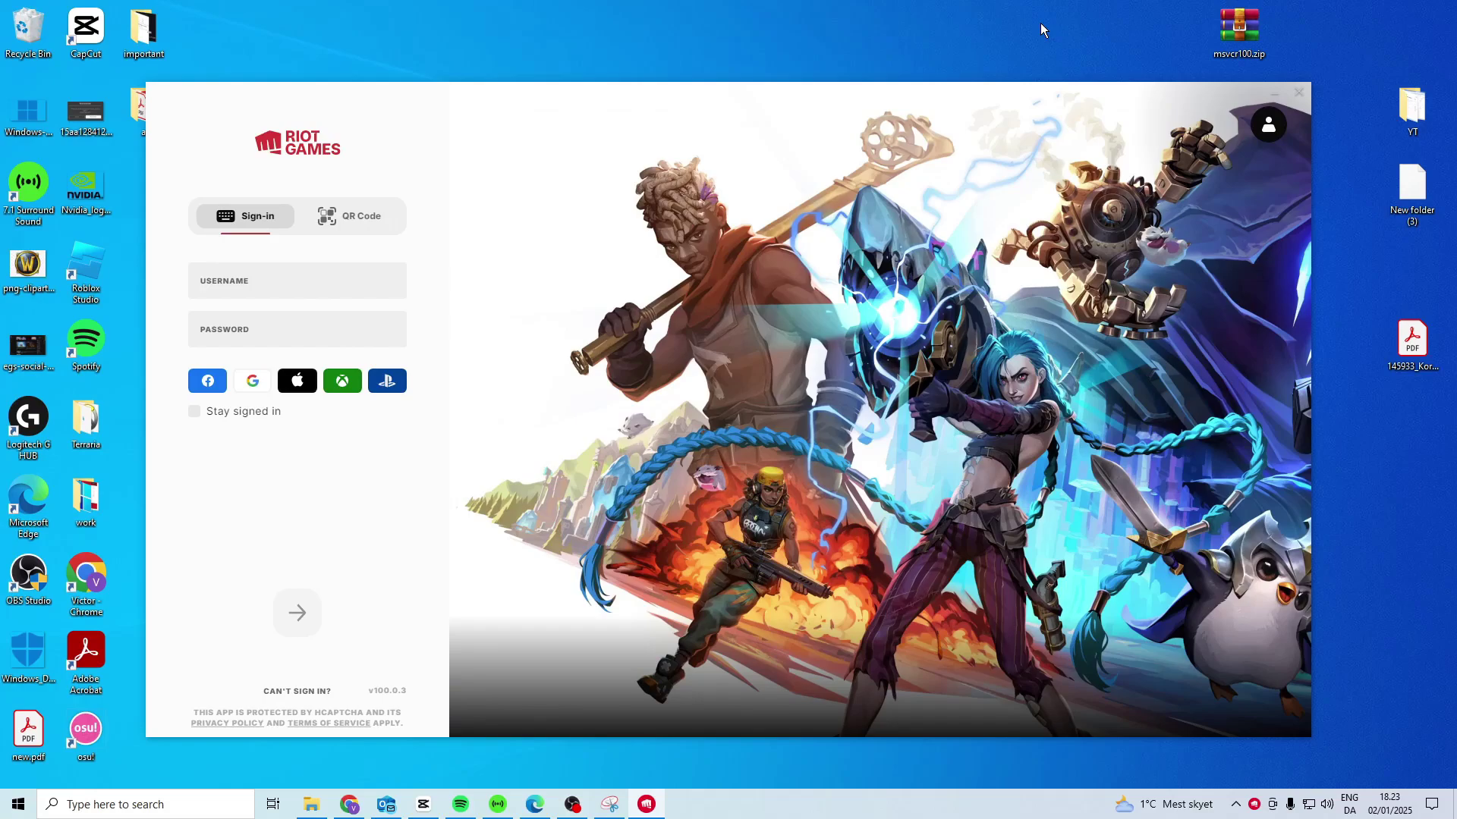
Look over the League of Legends settings in Riot Client, then close the client
left_click(1267, 124)
left_click(1235, 181)
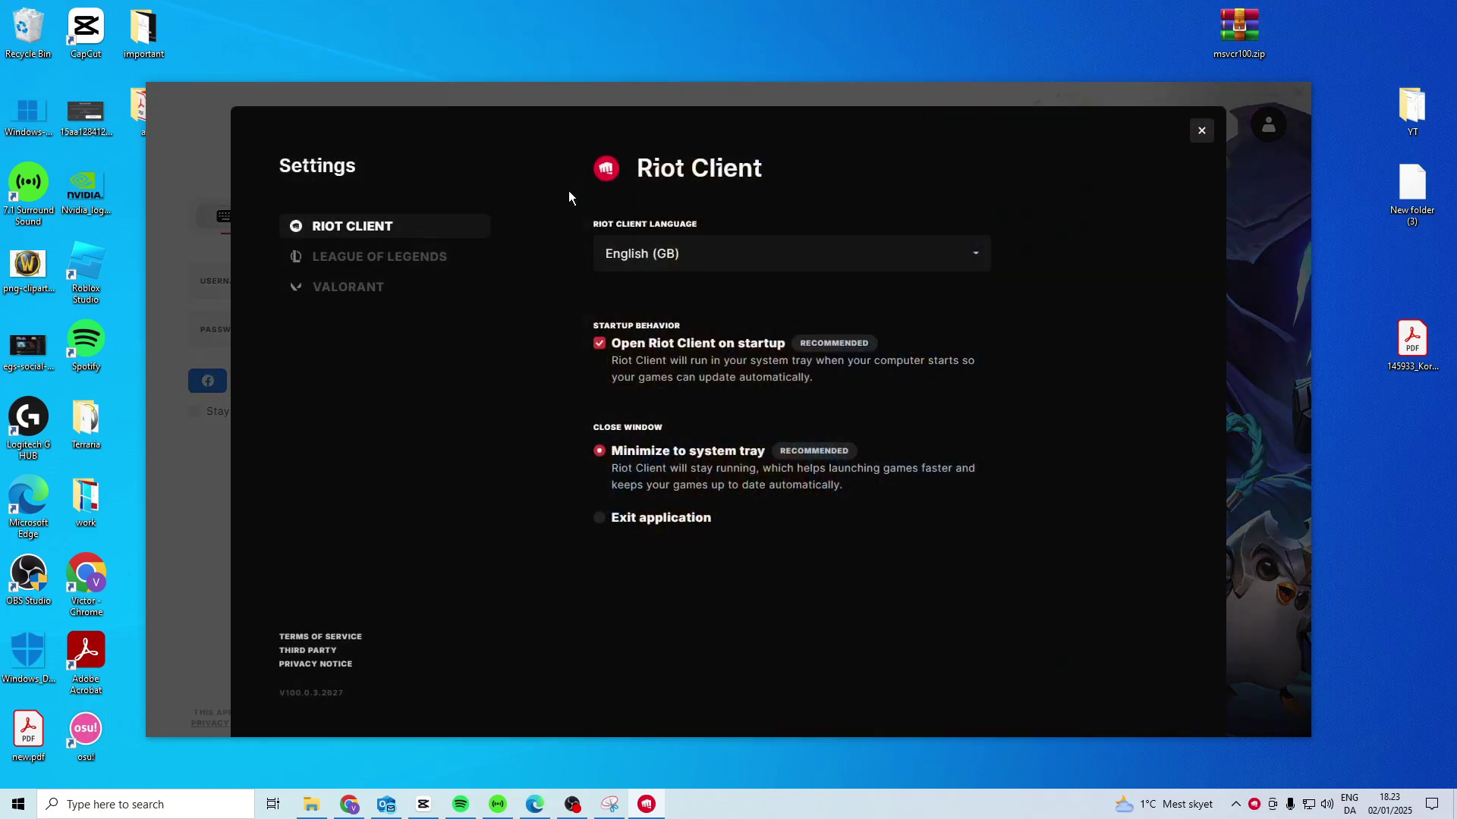
left_click(365, 257)
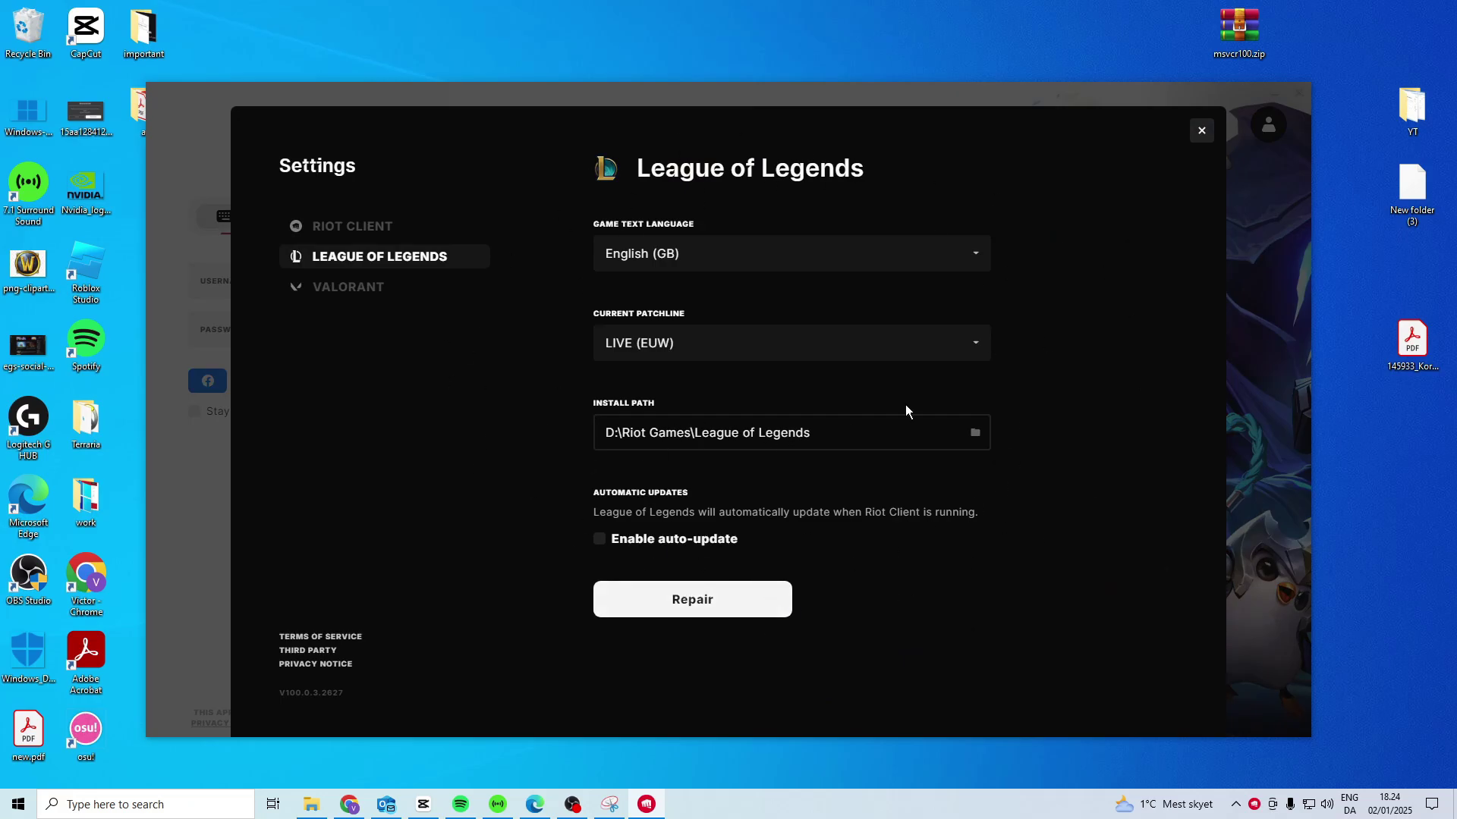
left_click(1201, 130)
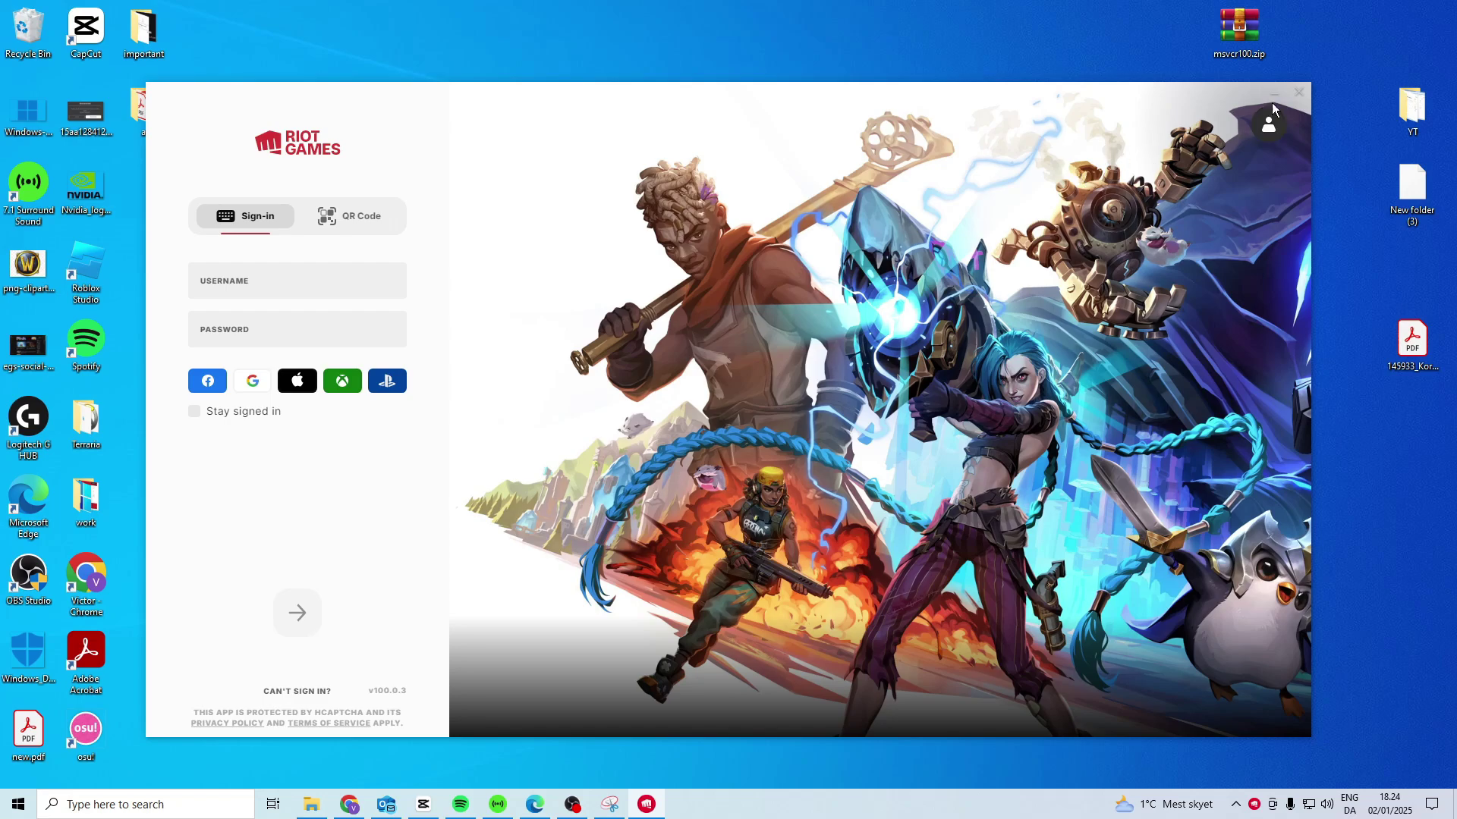
left_click(1298, 95)
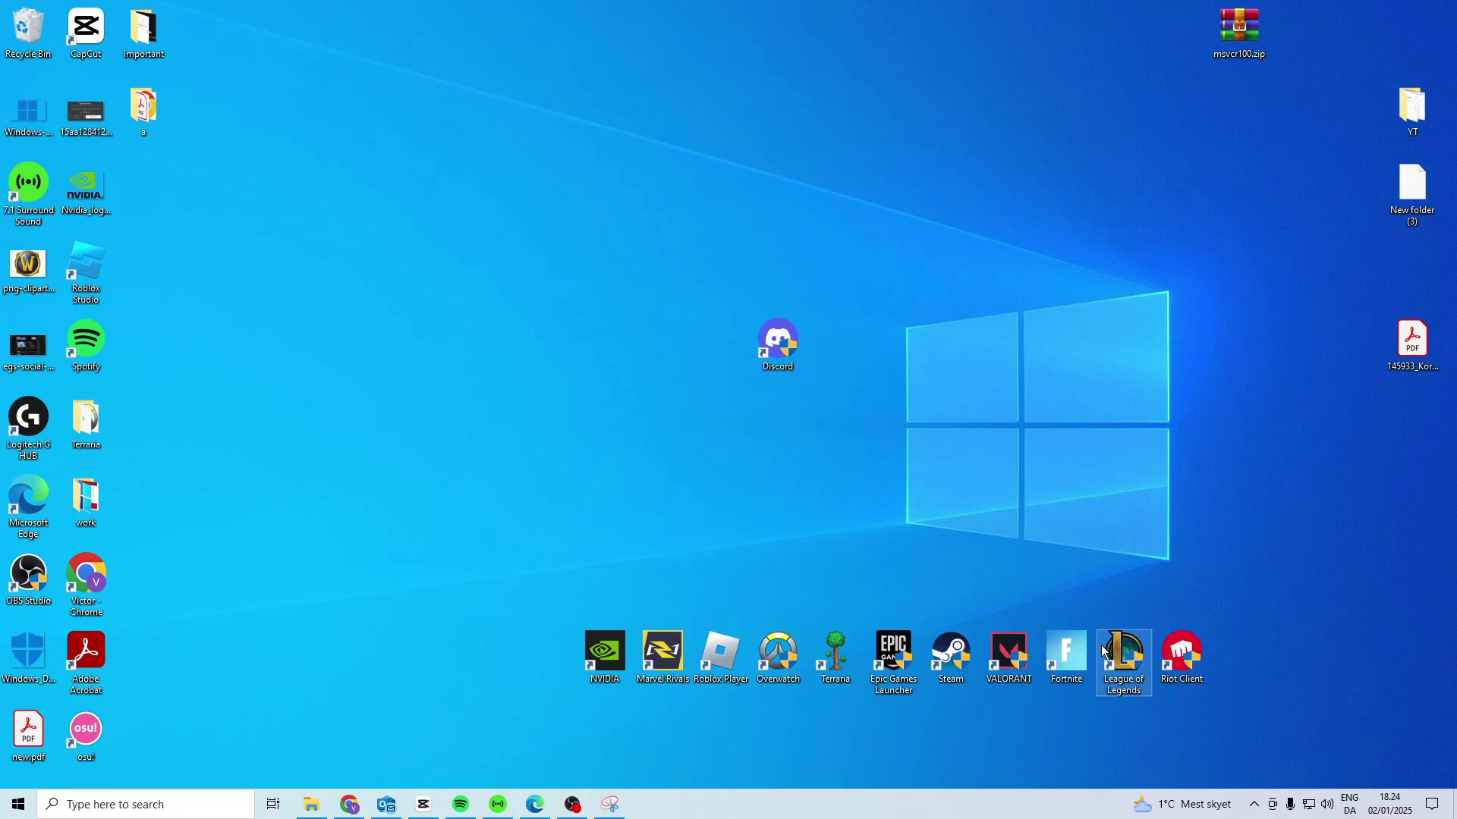
Tick 'Run this program as an administrator' in the Riot Client shortcut's Compatibility properties
left_click(1191, 680)
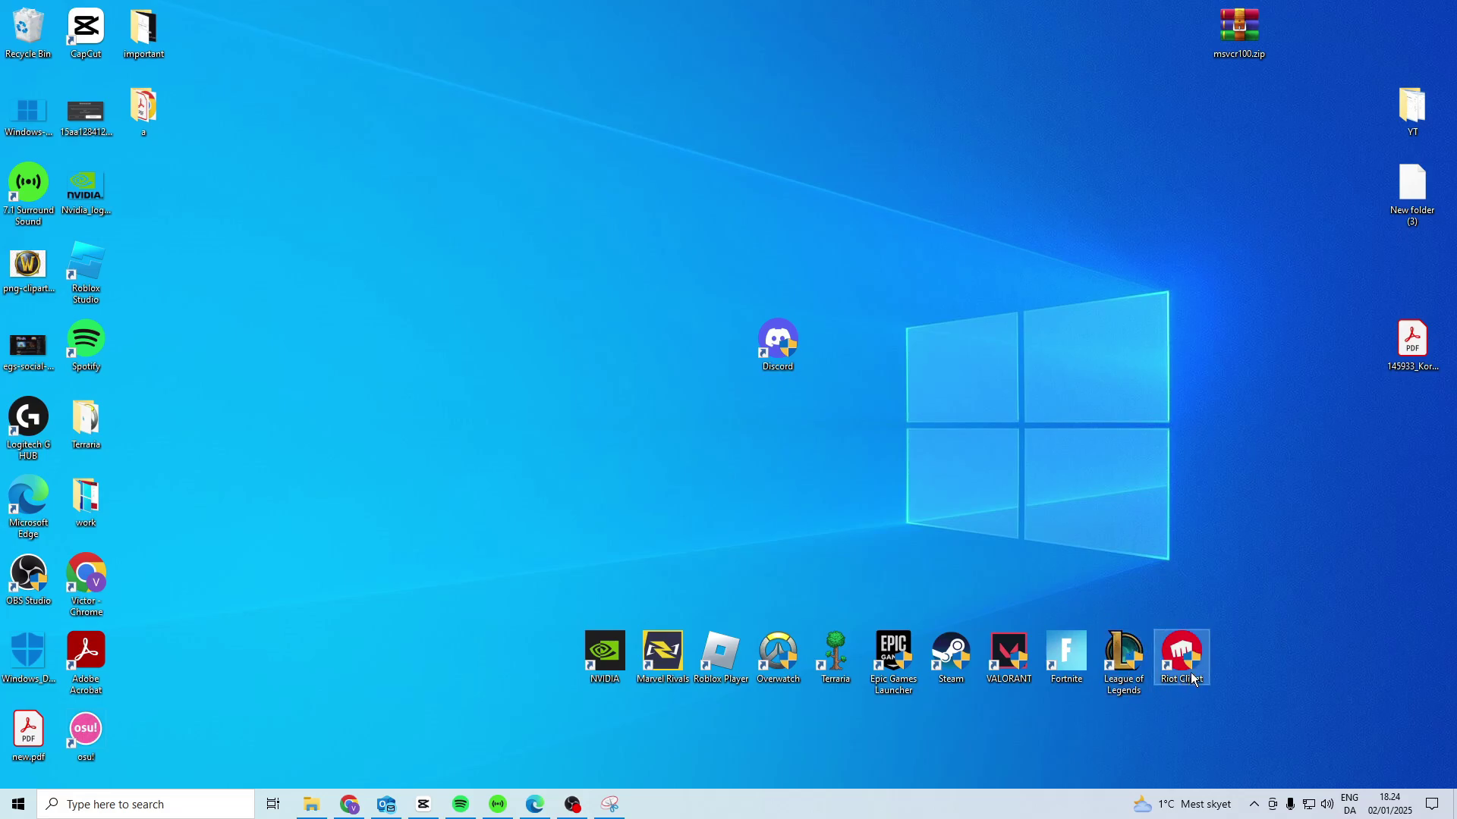
right_click(1190, 680)
left_click(1221, 660)
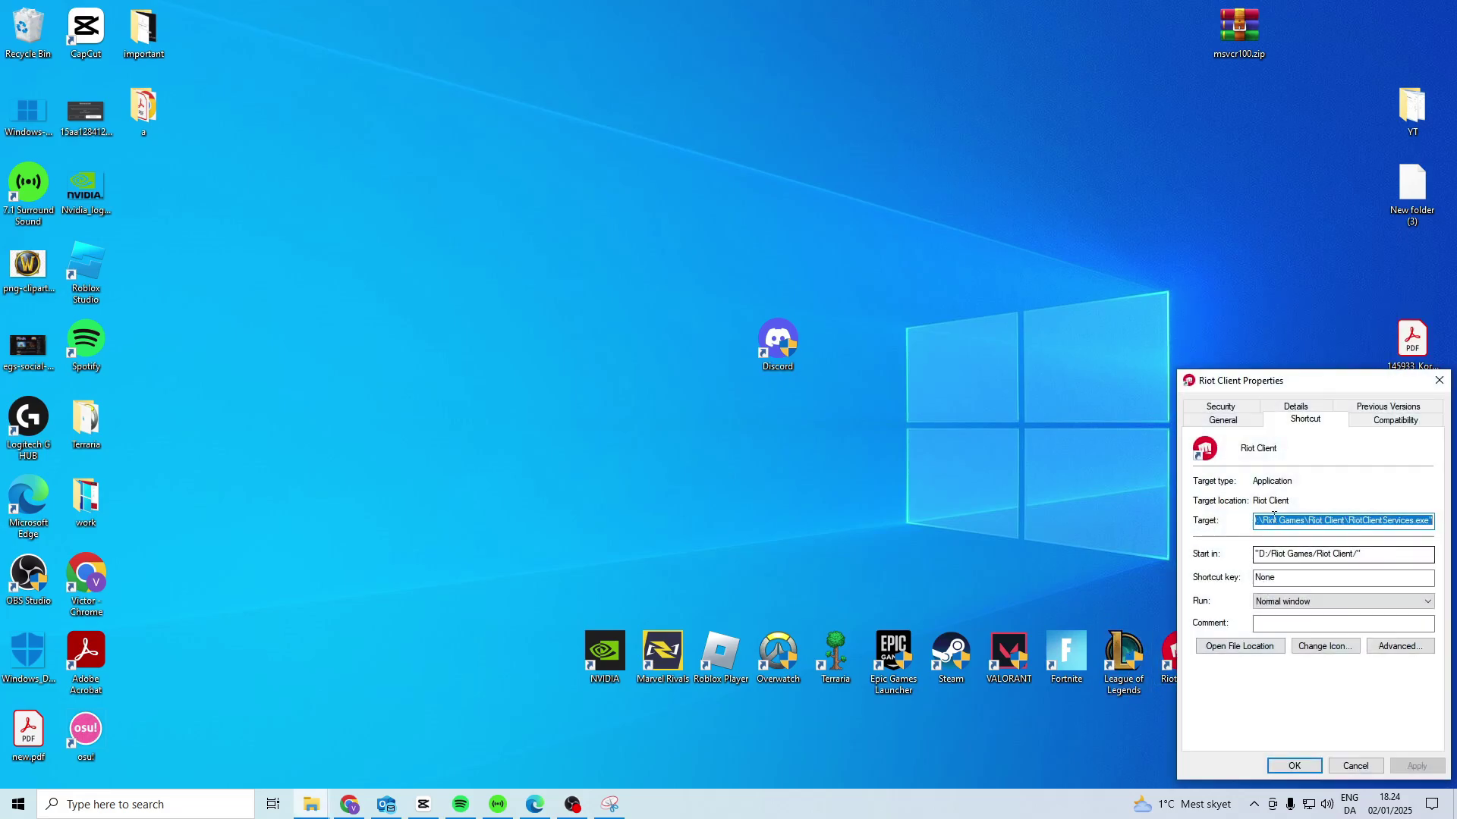
left_click(1394, 420)
left_click(1205, 643)
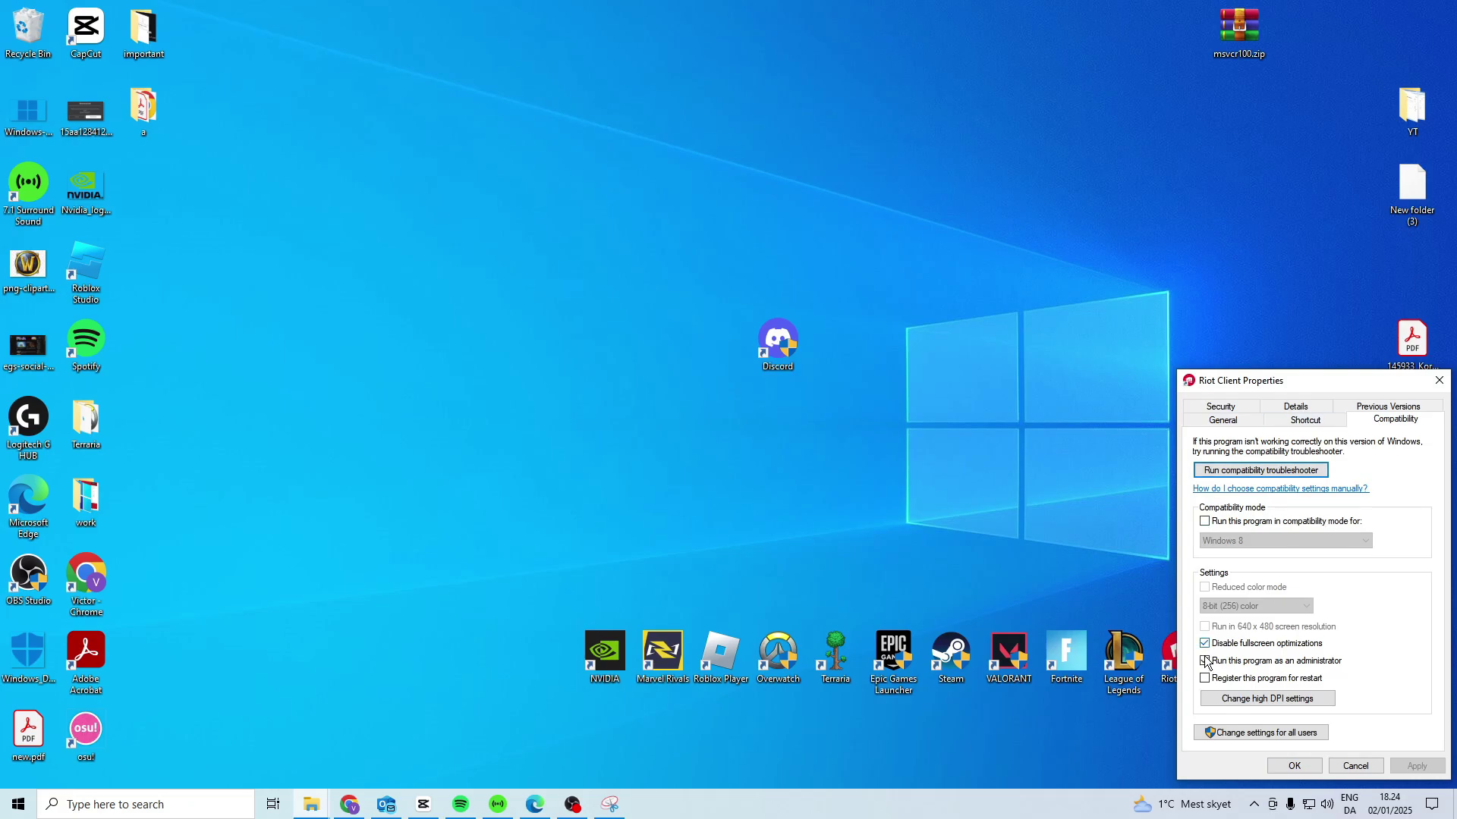
Set the League of Legends shortcut to run as administrator, and confirm both Properties dialogs
right_click(1124, 663)
left_click(1179, 645)
left_click(1364, 420)
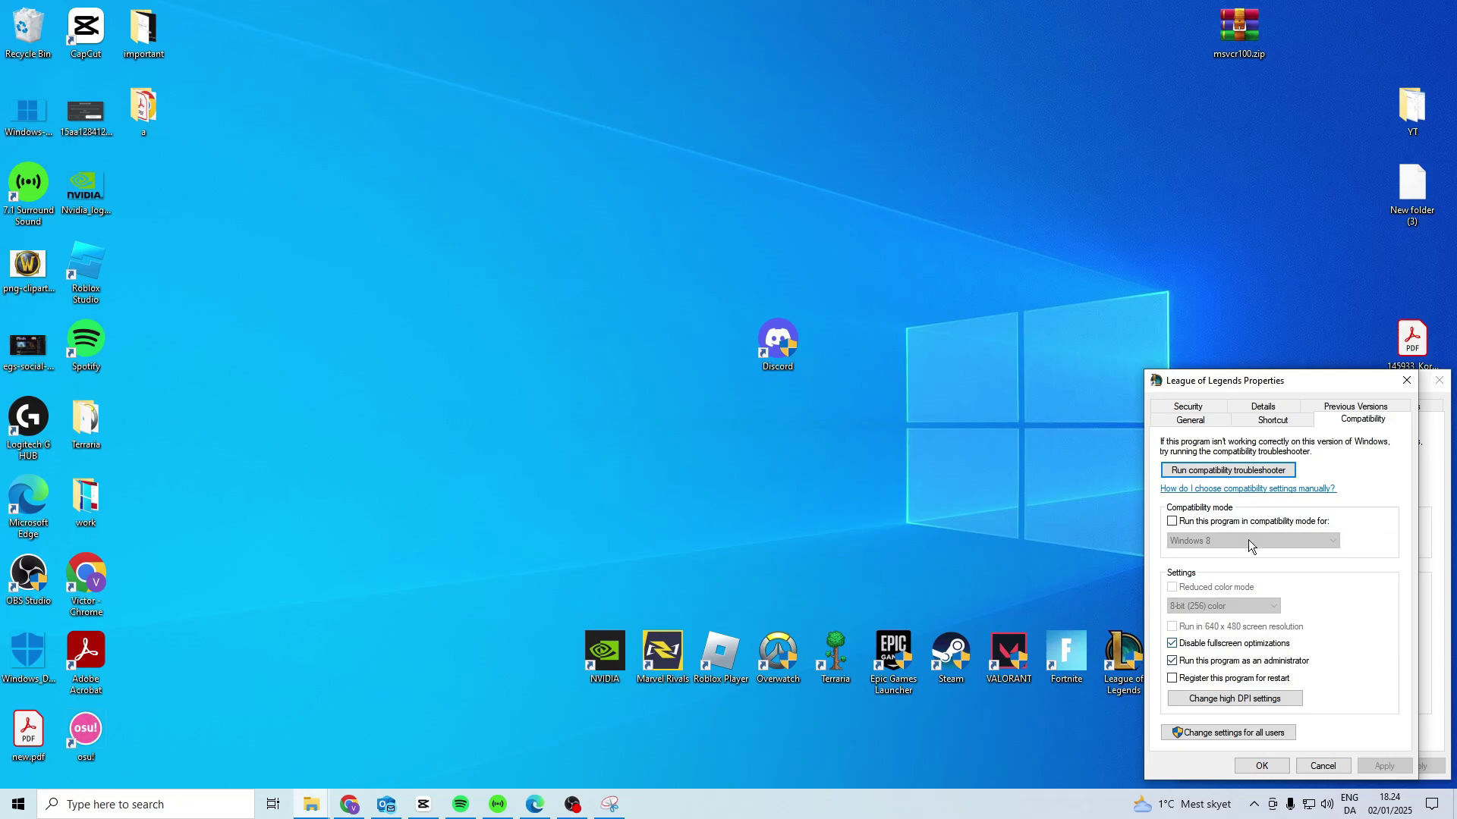
left_click(1266, 766)
left_click(1298, 767)
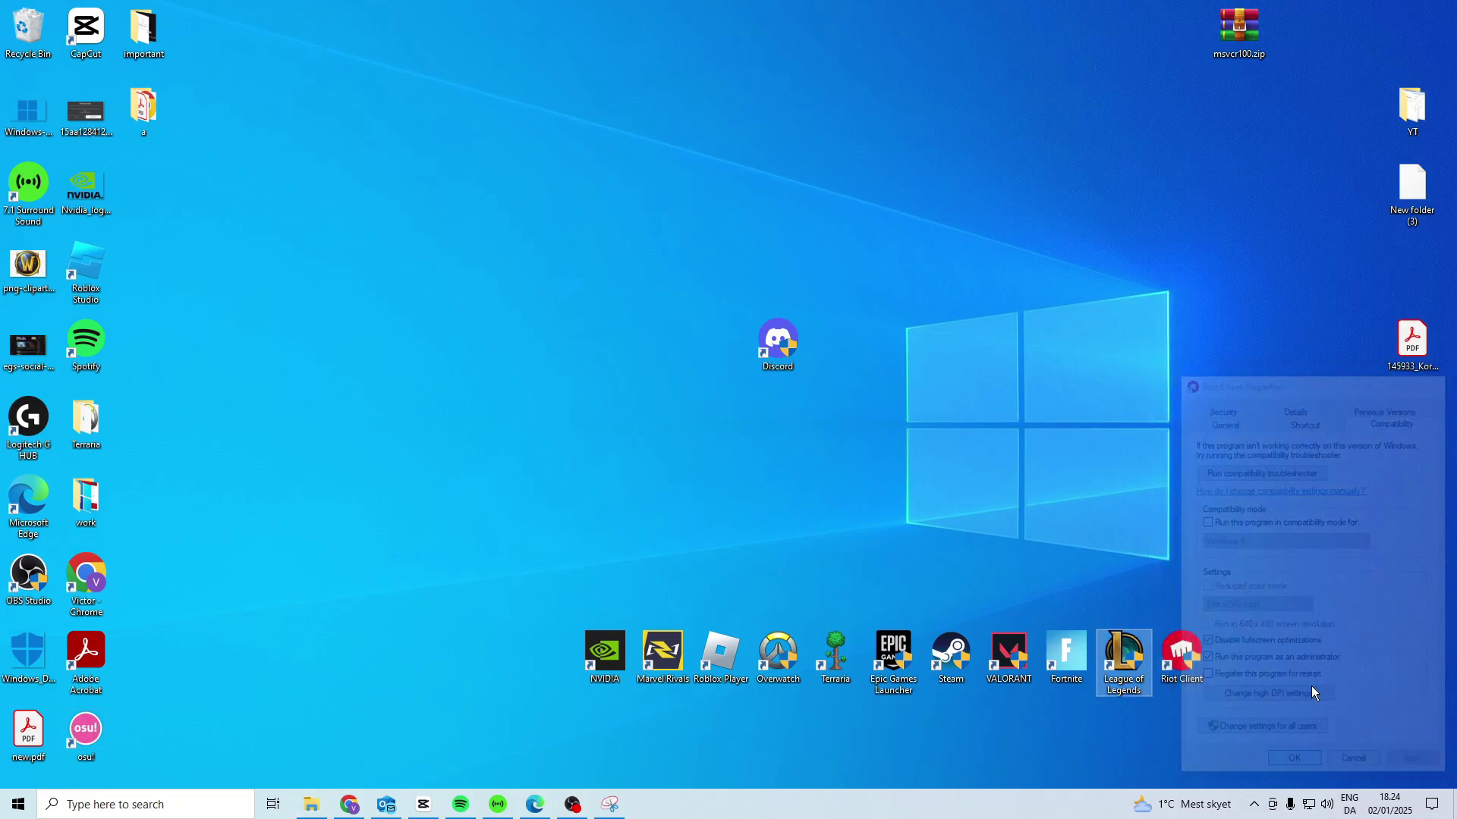
key("super")
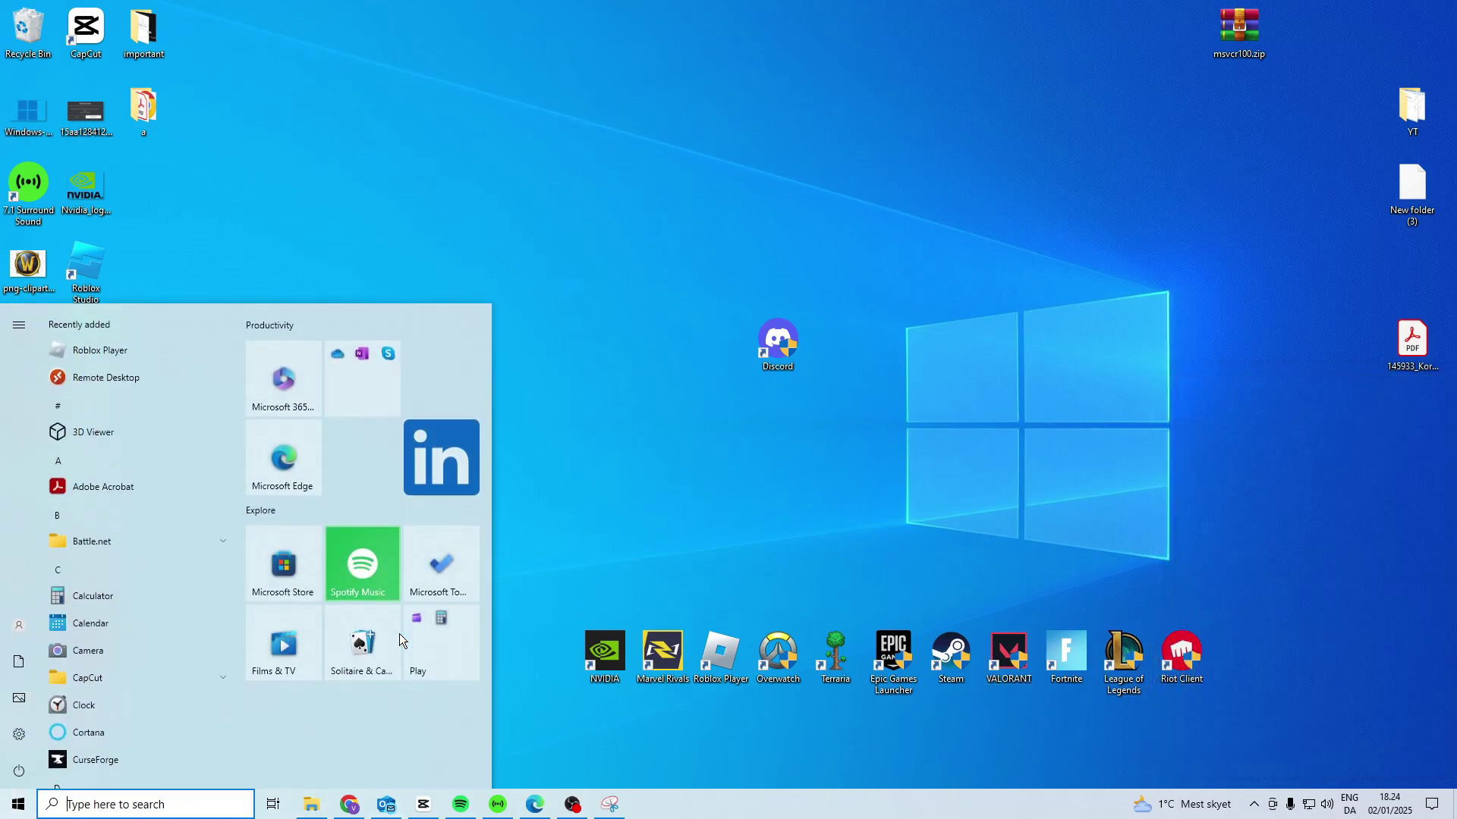
type("lea")
right_click(126, 387)
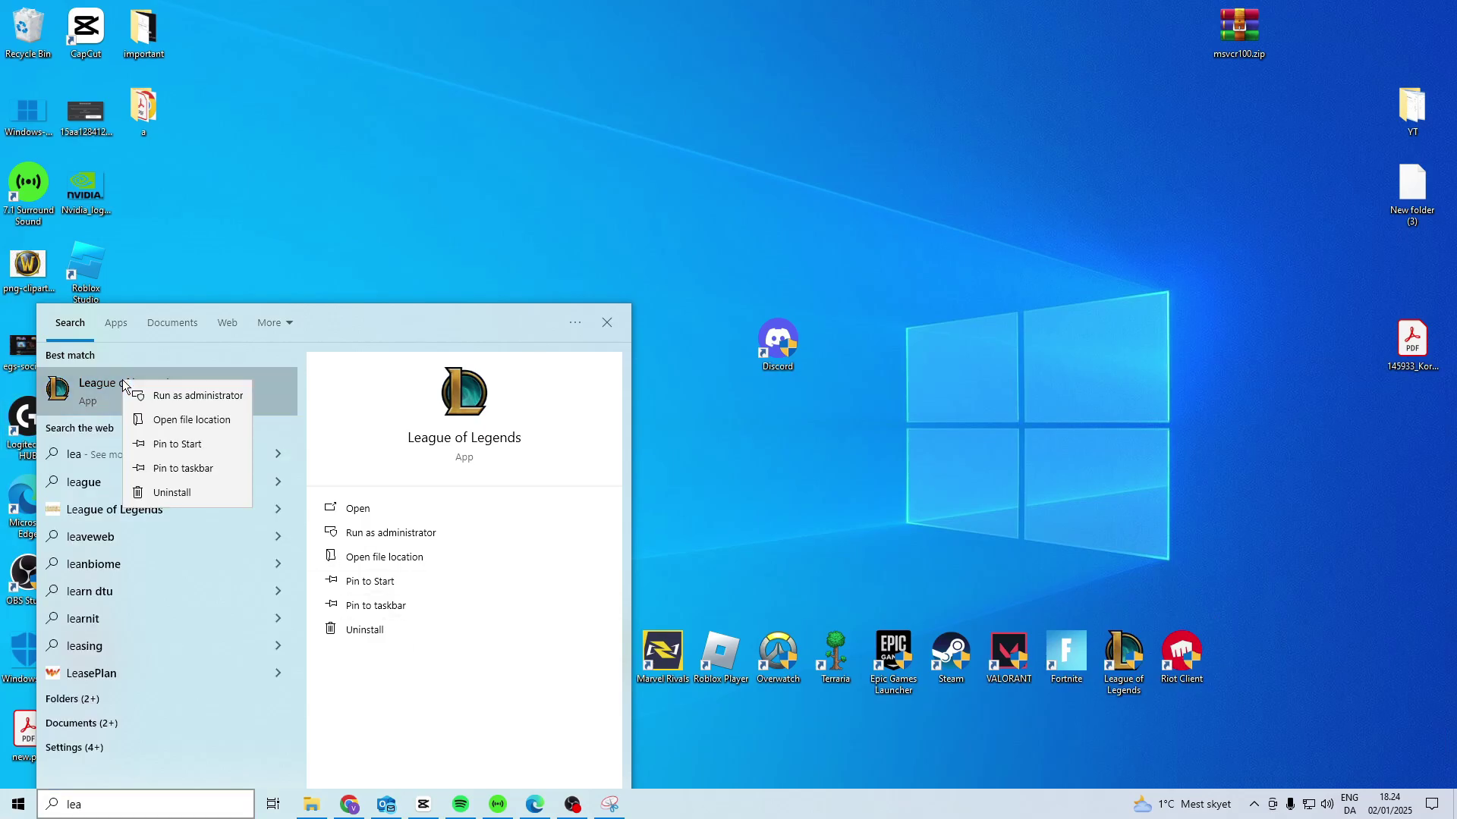
left_click(190, 419)
right_click(239, 202)
left_click(302, 230)
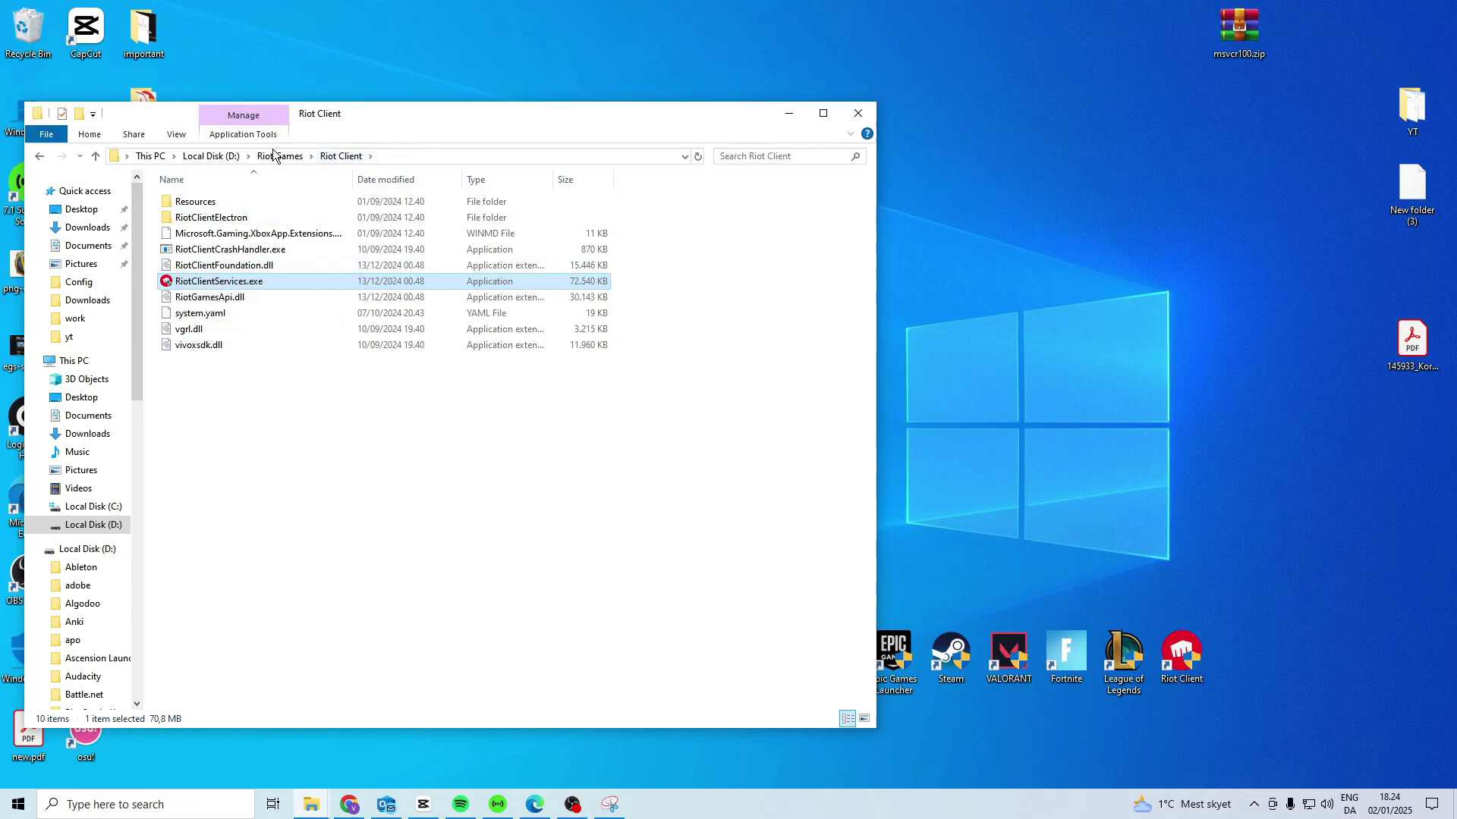
left_click(278, 156)
double_click(213, 202)
scroll(249, 320, "down", 10)
left_click(208, 335)
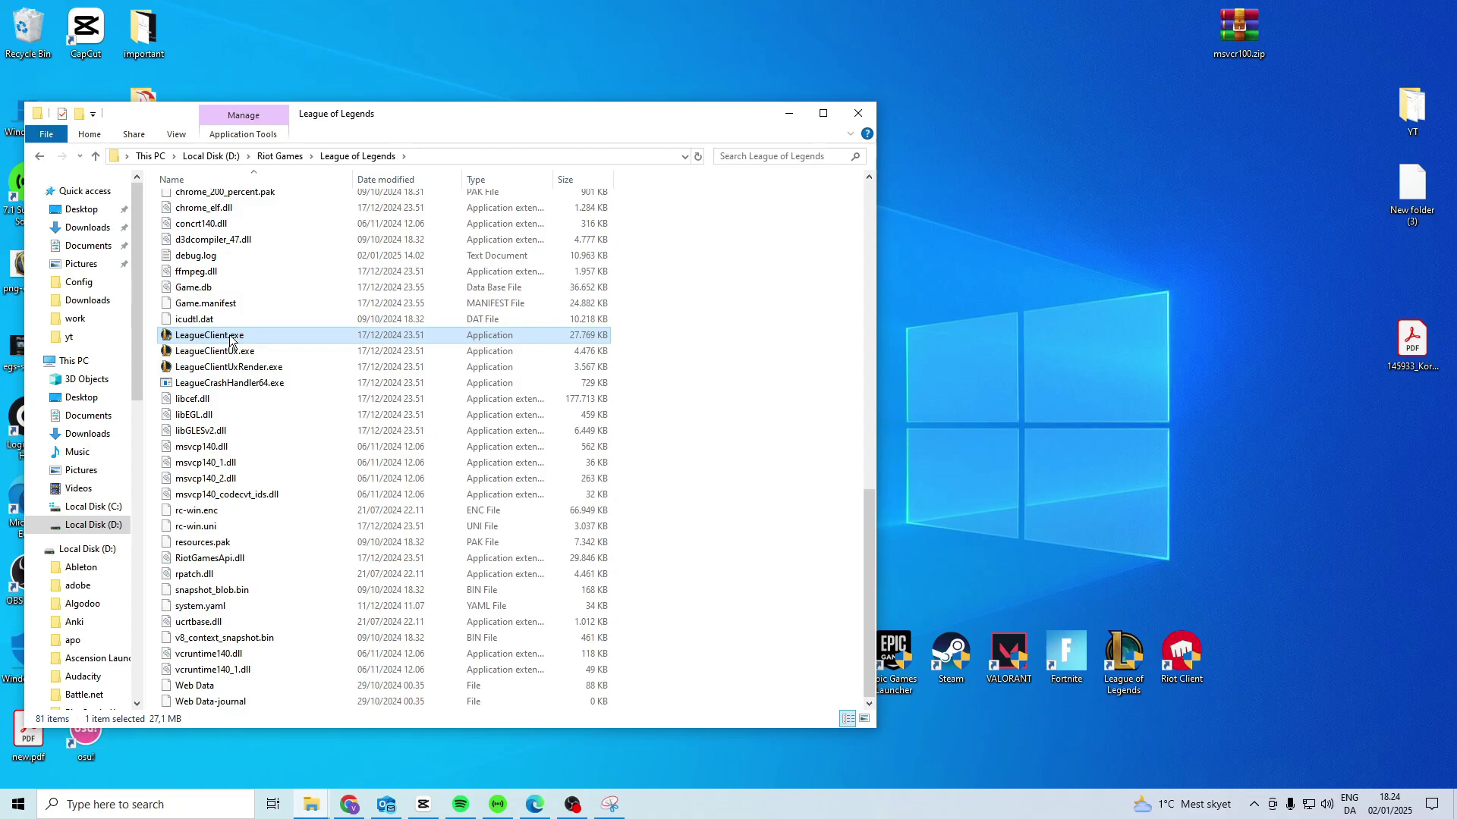
scroll(341, 399, "up", 10)
left_click(857, 113)
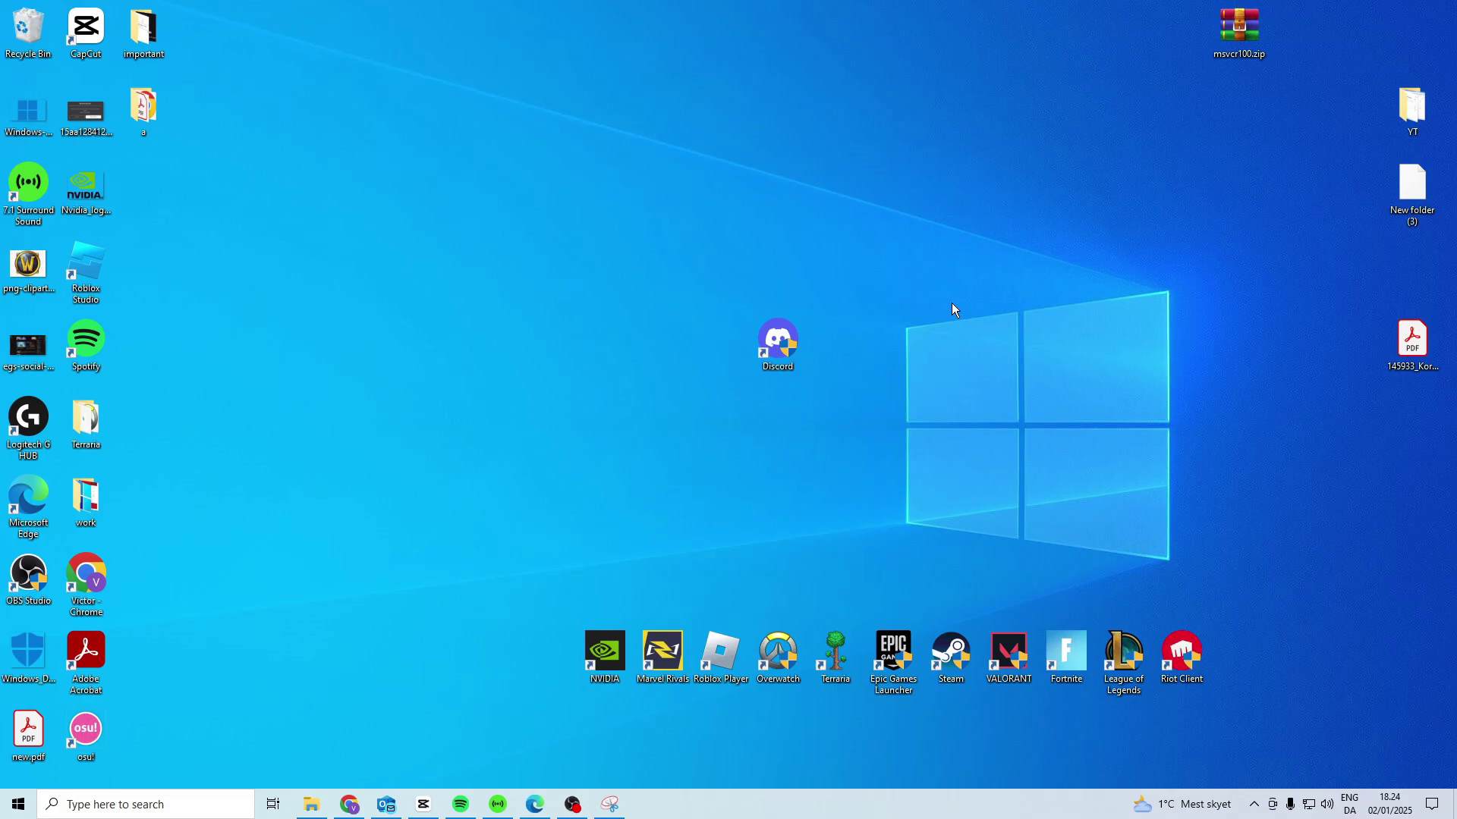
Launch Task Manager from Start search and show its detailed process list
key("super")
type("task manager")
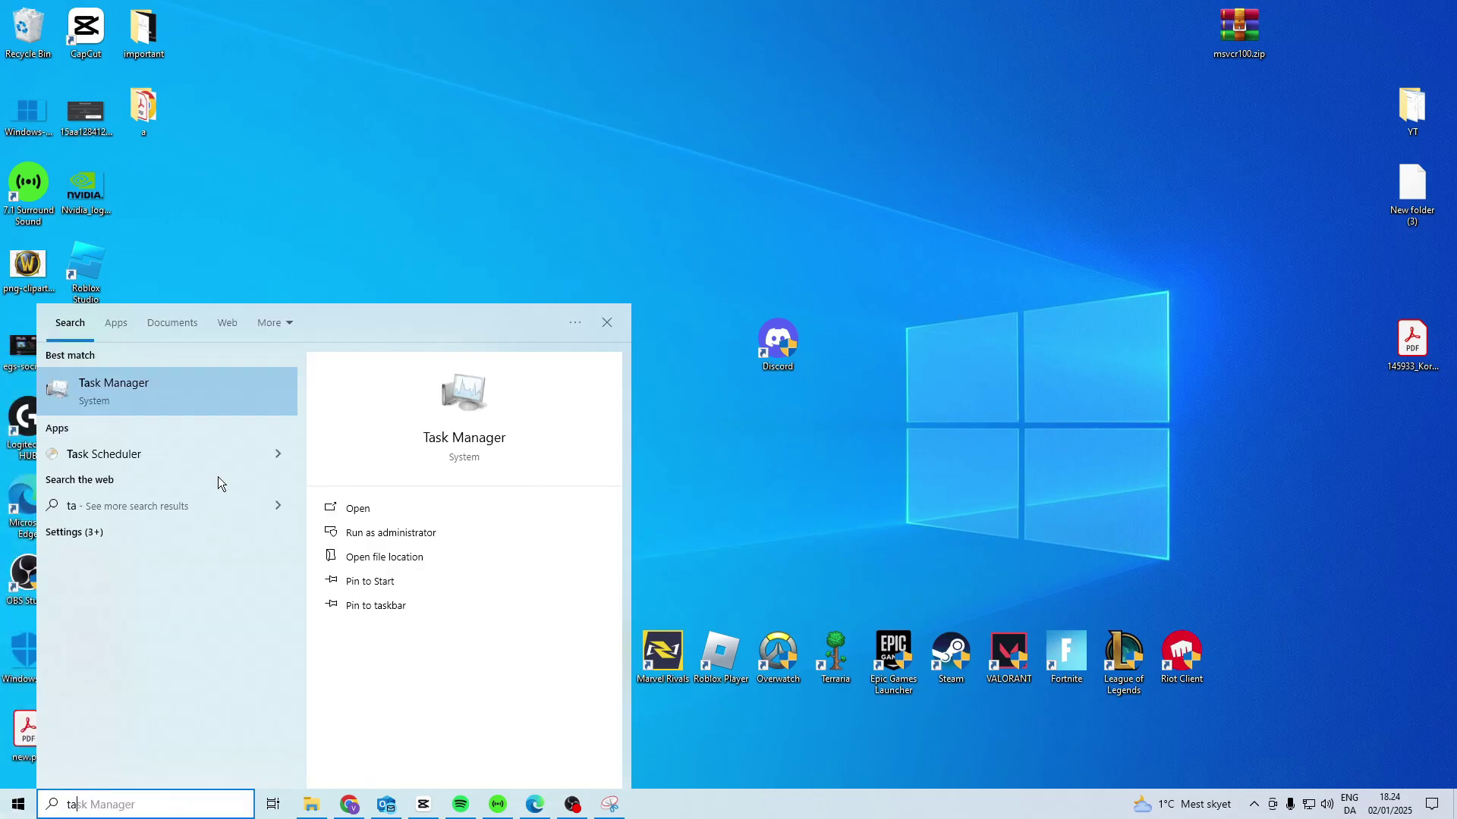
key("Return")
left_click(403, 265)
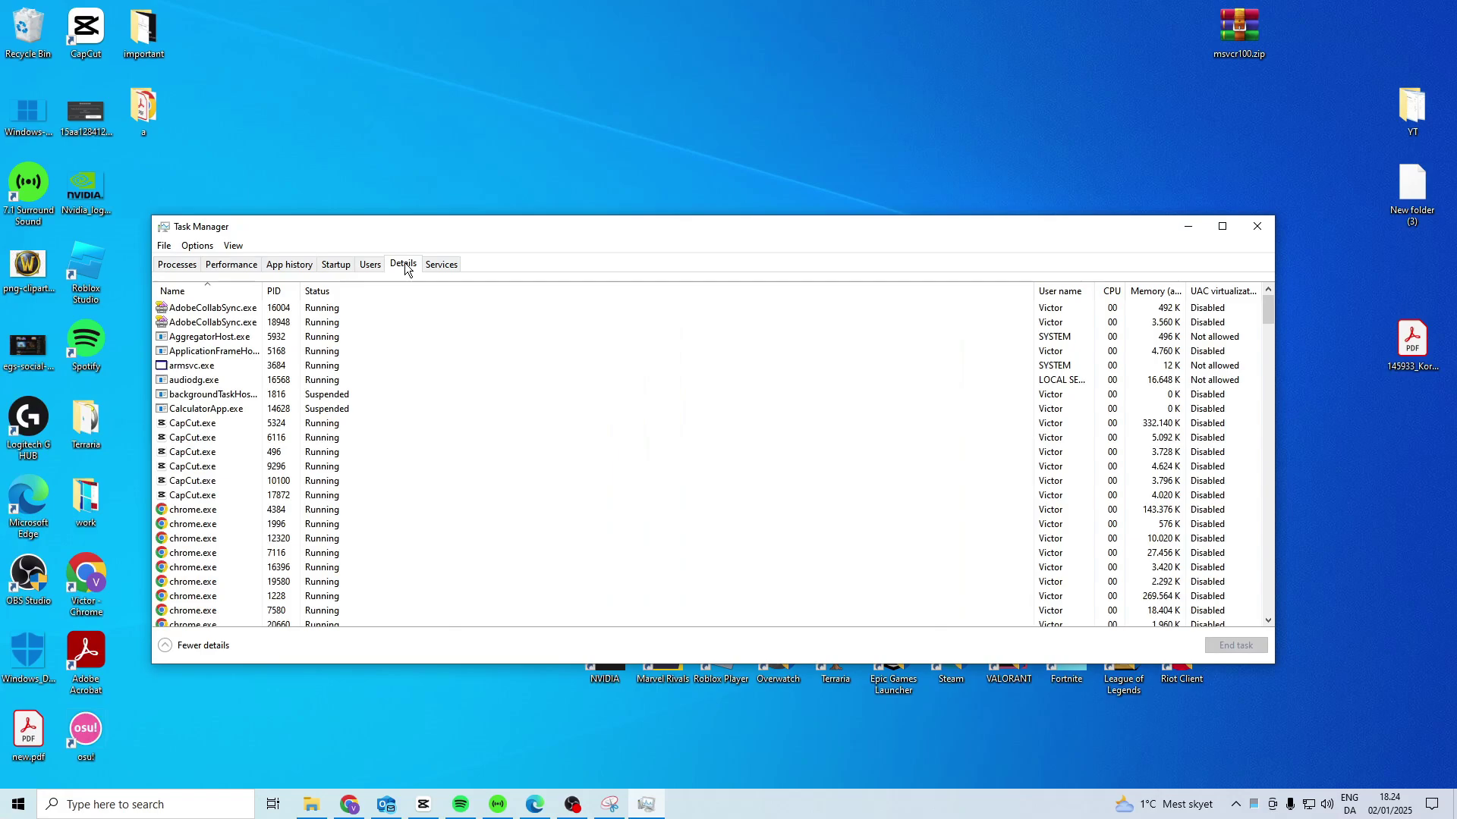
left_click(227, 322)
scroll(256, 387, "down", 5)
scroll(233, 393, "up", 1)
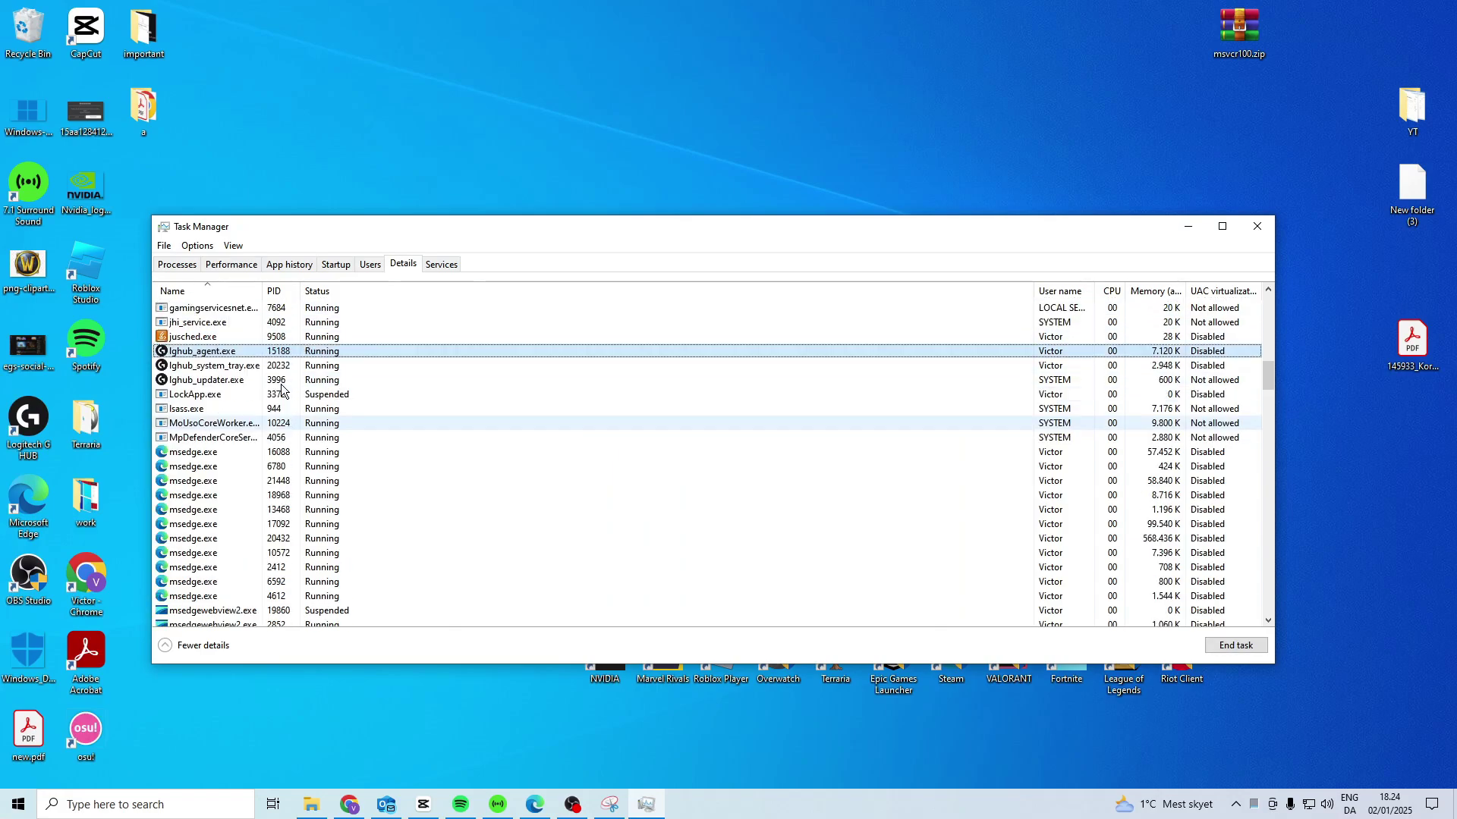
End the lghub_agent.exe and RiotClientServices.exe processes
left_click(233, 392)
scroll(234, 392, "down", 1)
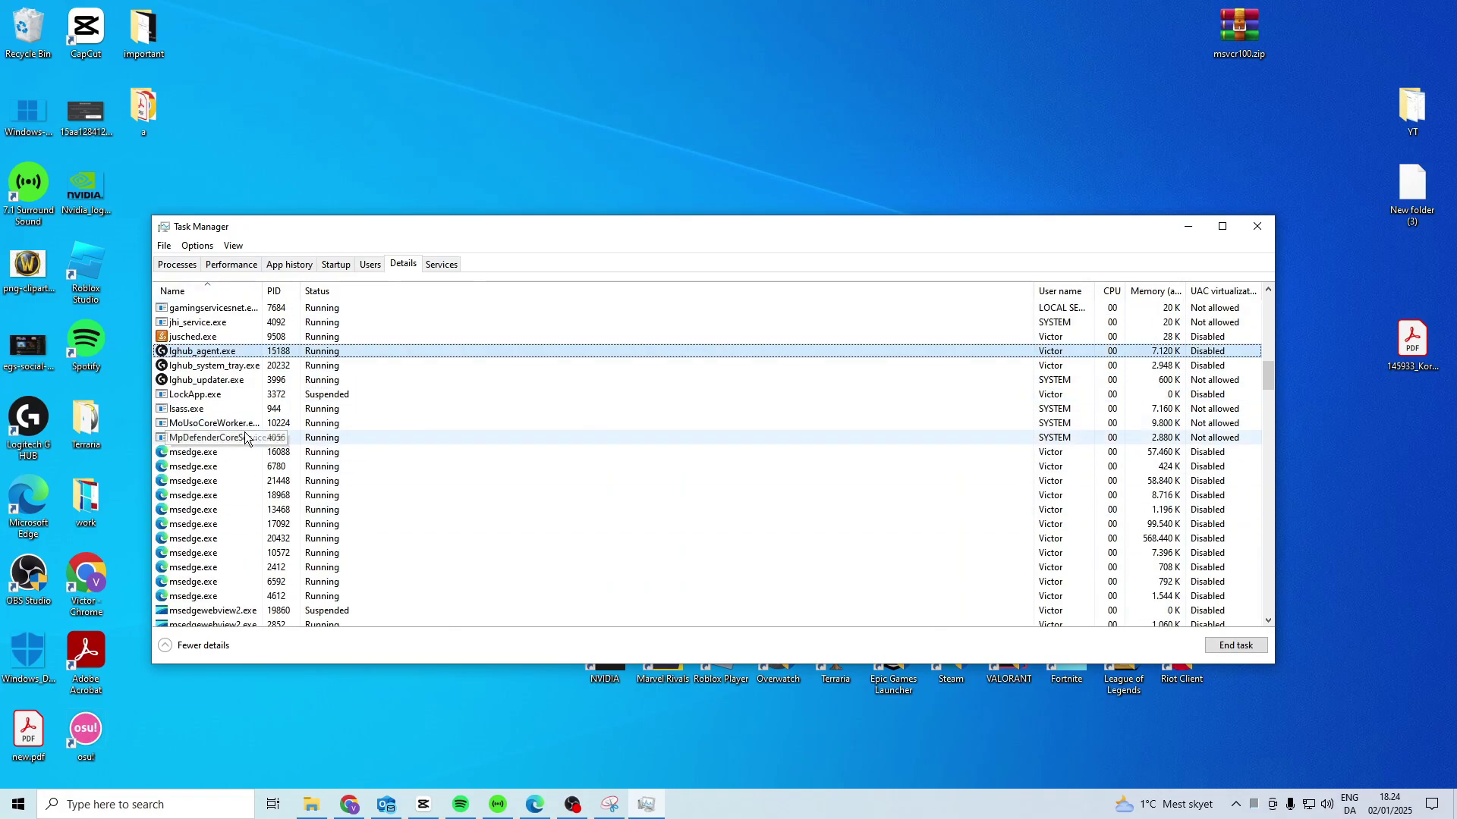
left_click(1235, 647)
scroll(426, 492, "down", 5)
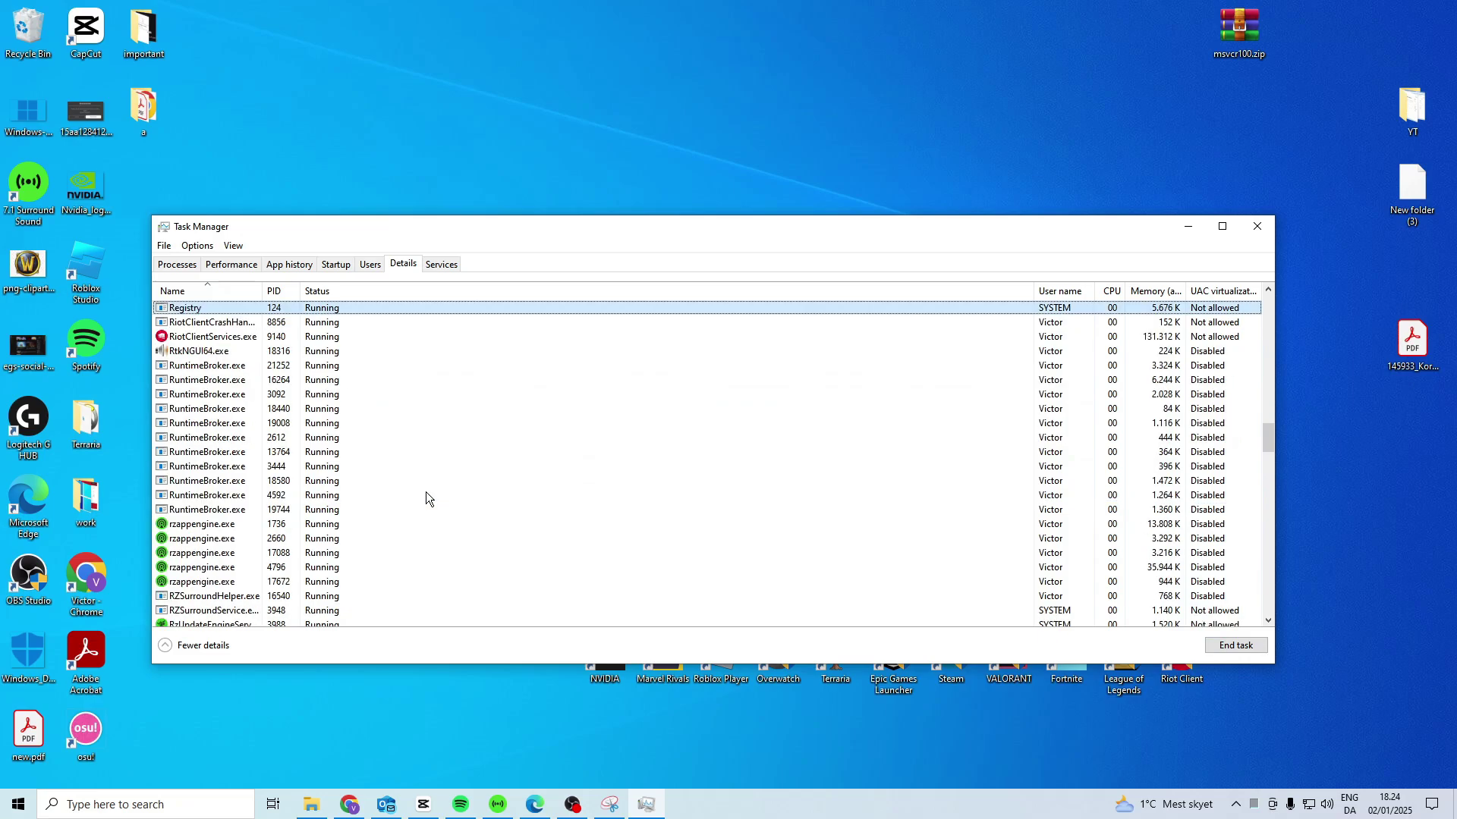
left_click(237, 337)
left_click(1235, 645)
left_click(751, 427)
scroll(459, 440, "up", 1)
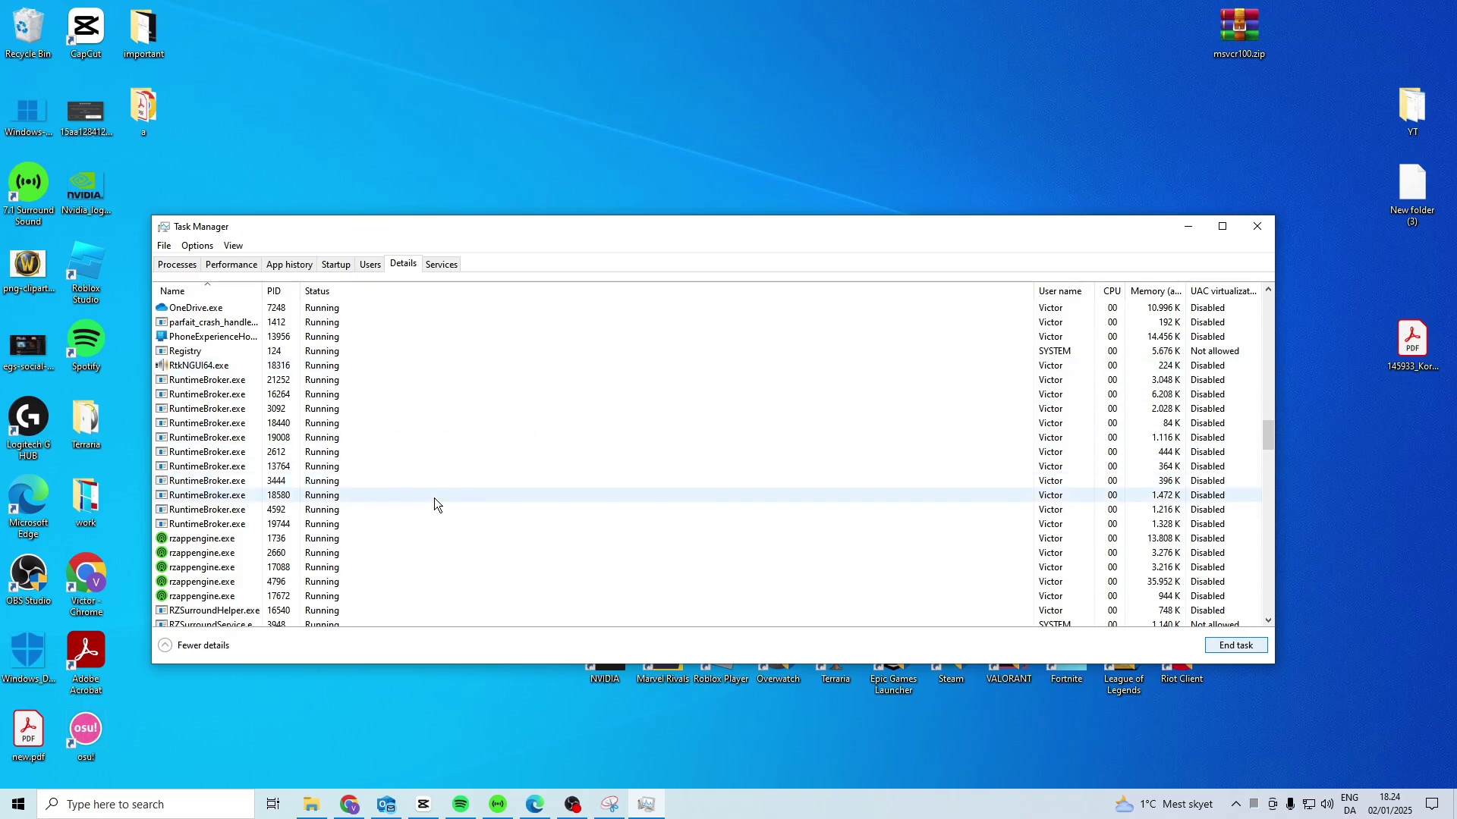
Close the Task Manager window with its × button
left_click(1256, 225)
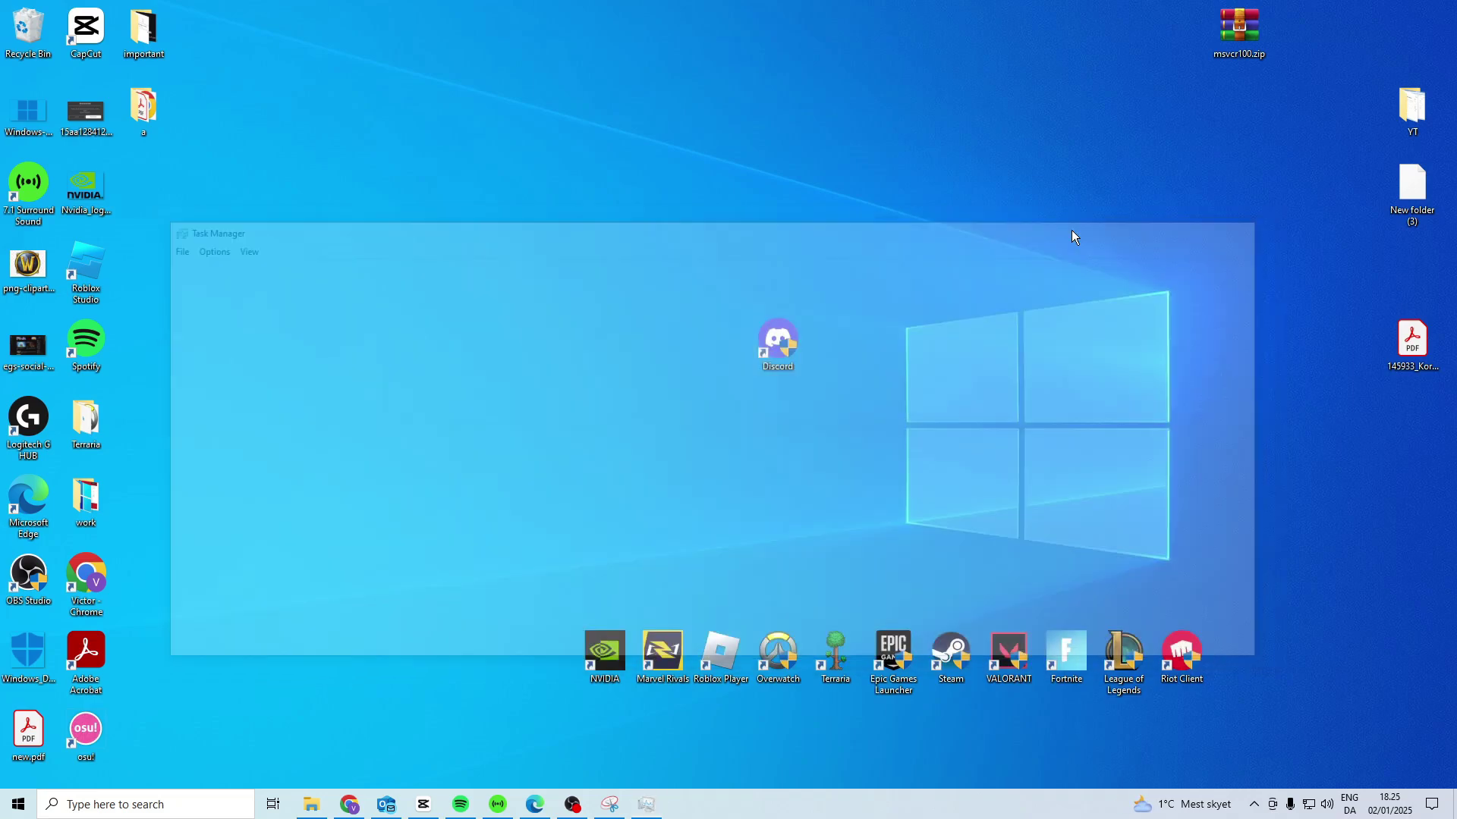